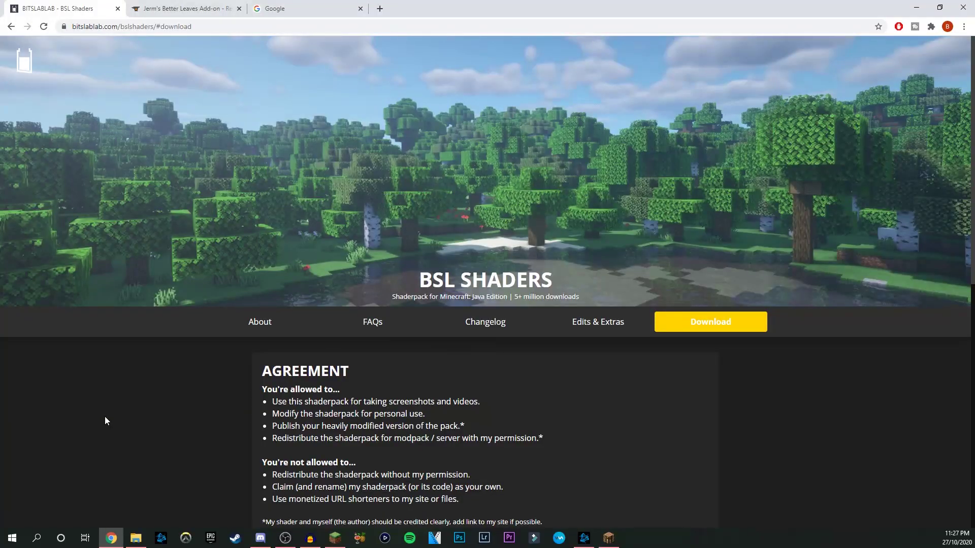
Step: Review the BSL Shaders agreement and requirements and download the BSL_v7.2.zip shader pack
scroll(93, 404, down, 1)
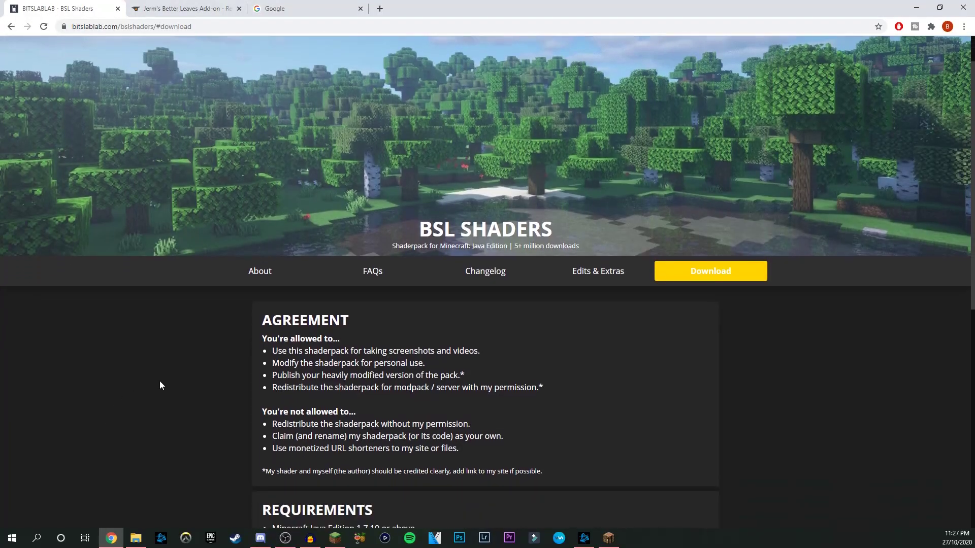
scroll(170, 379, down, 8)
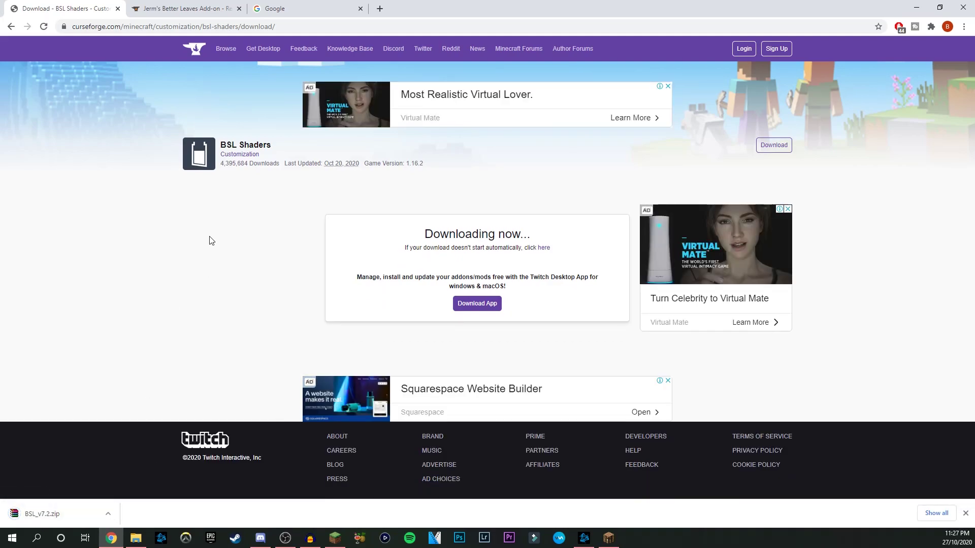
Step: Download Jerm's Better Leaves Add-on resource pack from its CurseForge page
click(202, 5)
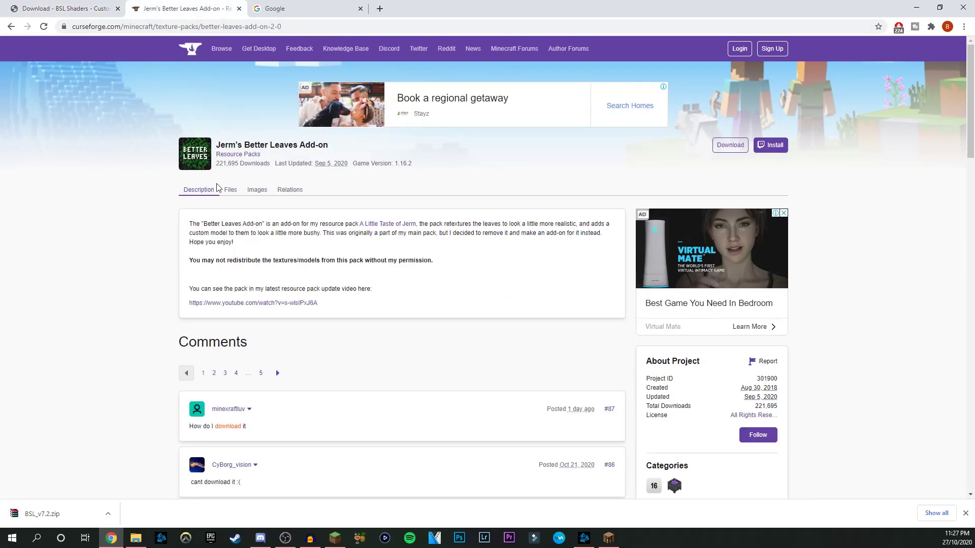
drag(217, 148, 324, 150)
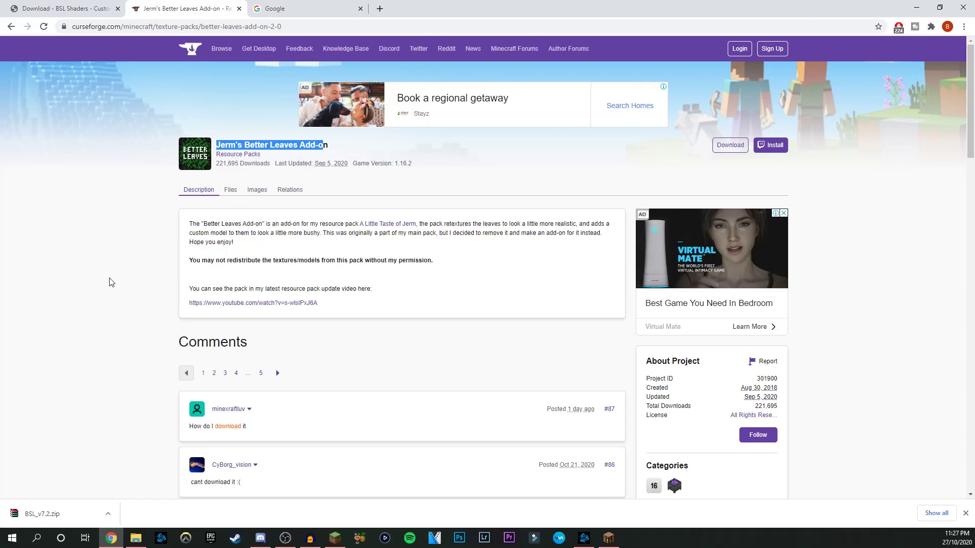
click(101, 292)
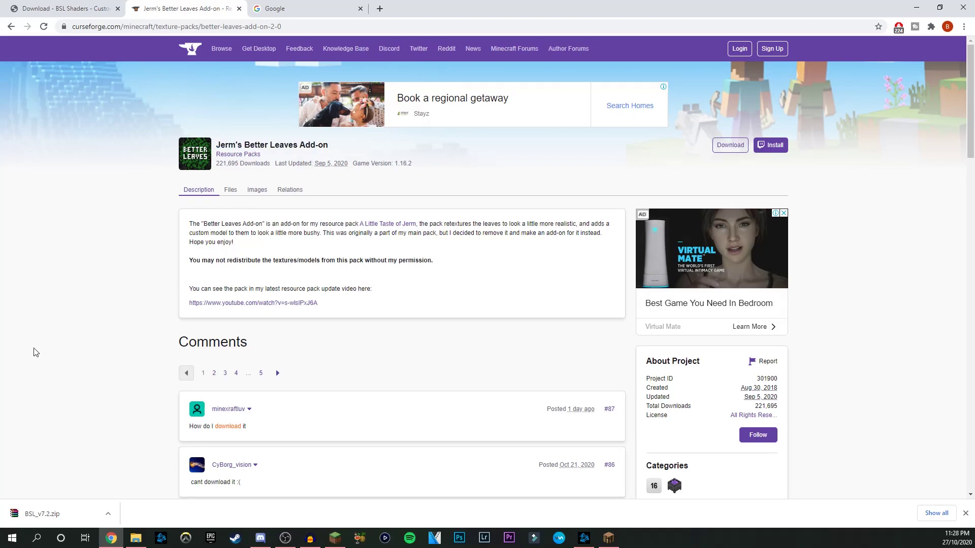
click(729, 147)
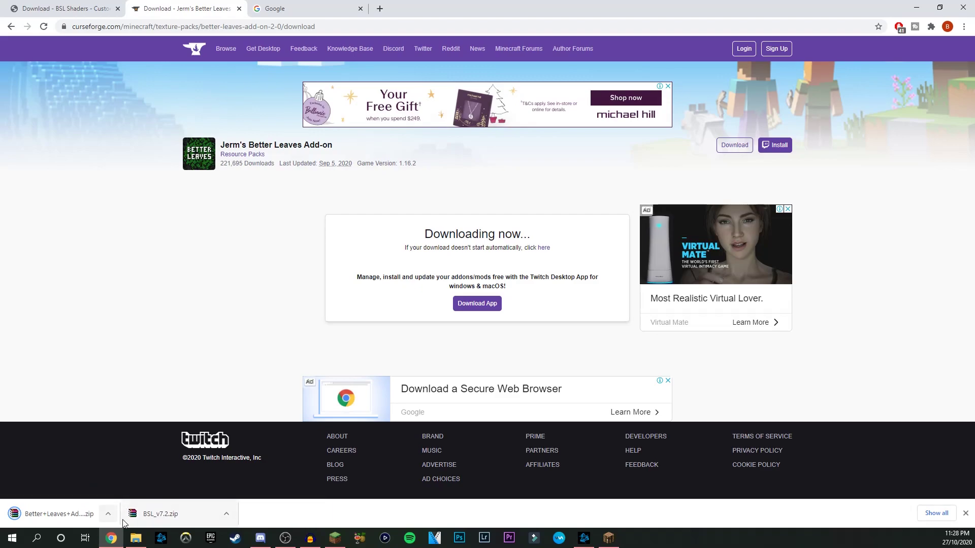
Step: Show the downloaded Better Leaves zip in the Downloads folder and point out both it and BSL_v7.2.zip
click(108, 514)
click(182, 486)
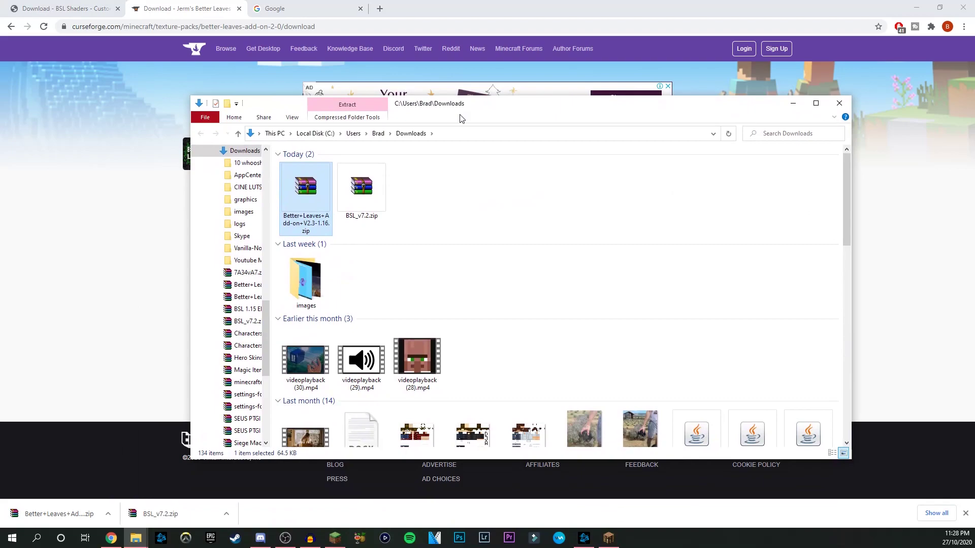
drag(418, 192, 305, 202)
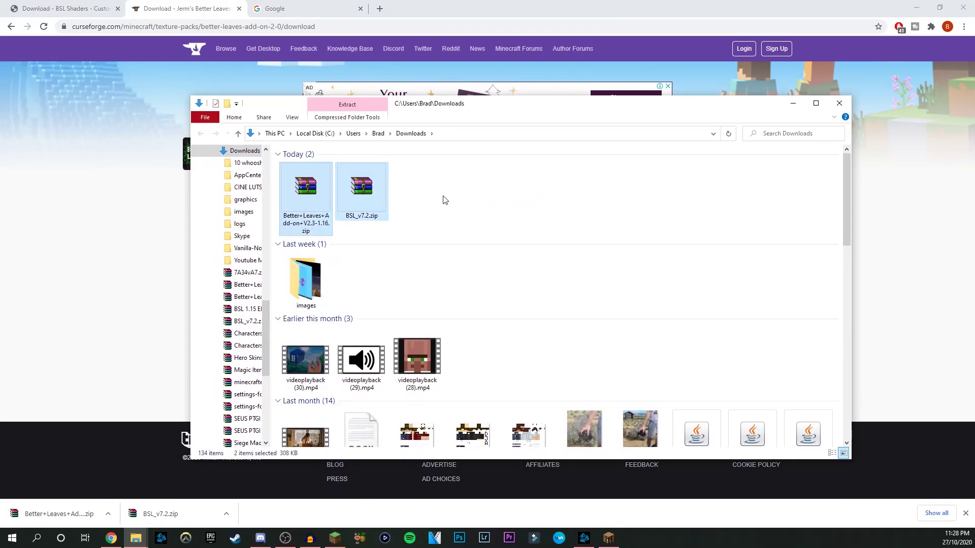
click(421, 228)
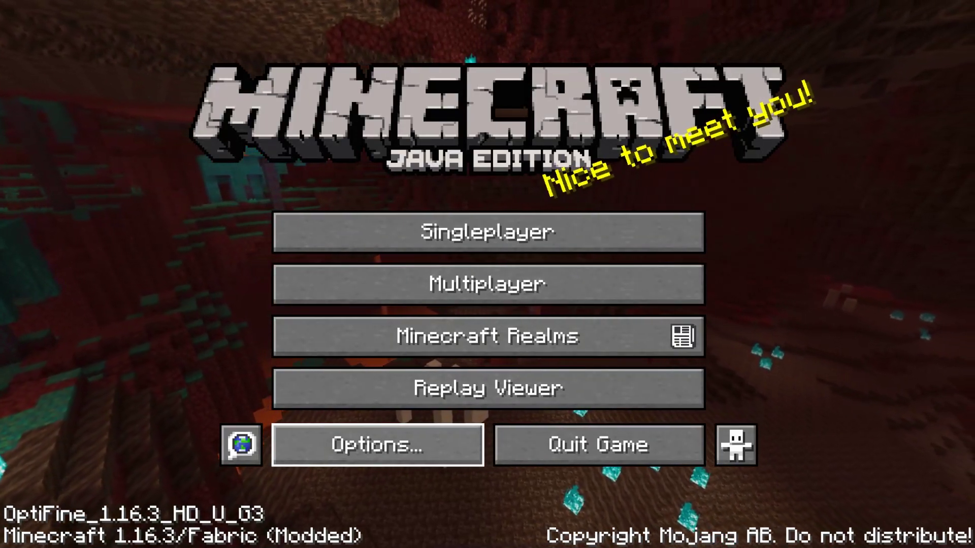
Step: Switch to Minecraft, open the resource packs folder, and place its window beside the Downloads window
click(373, 442)
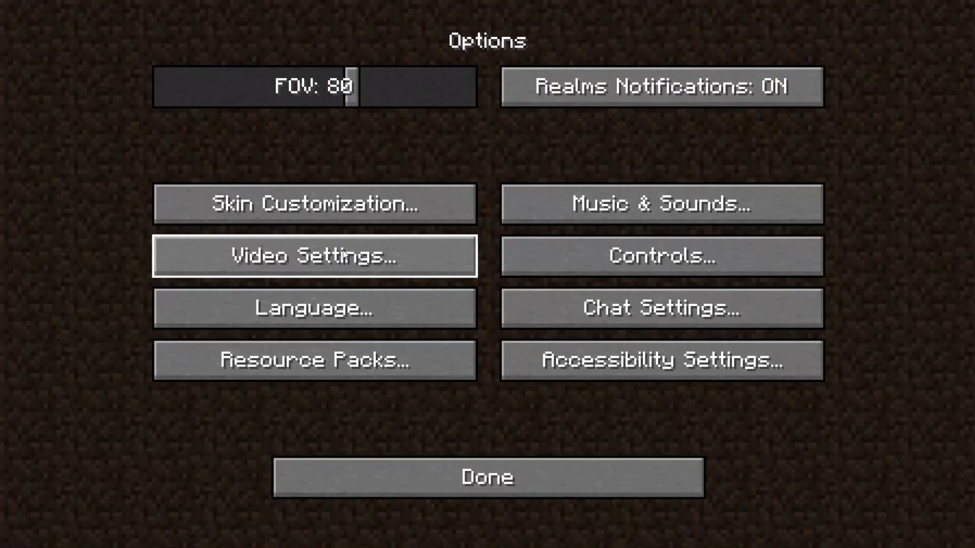
click(315, 366)
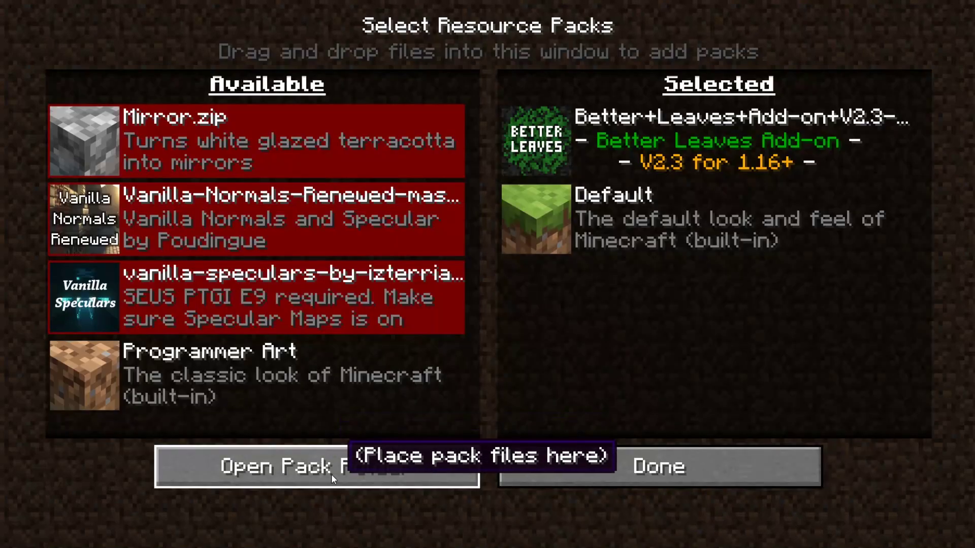
mouse_move(83, 218)
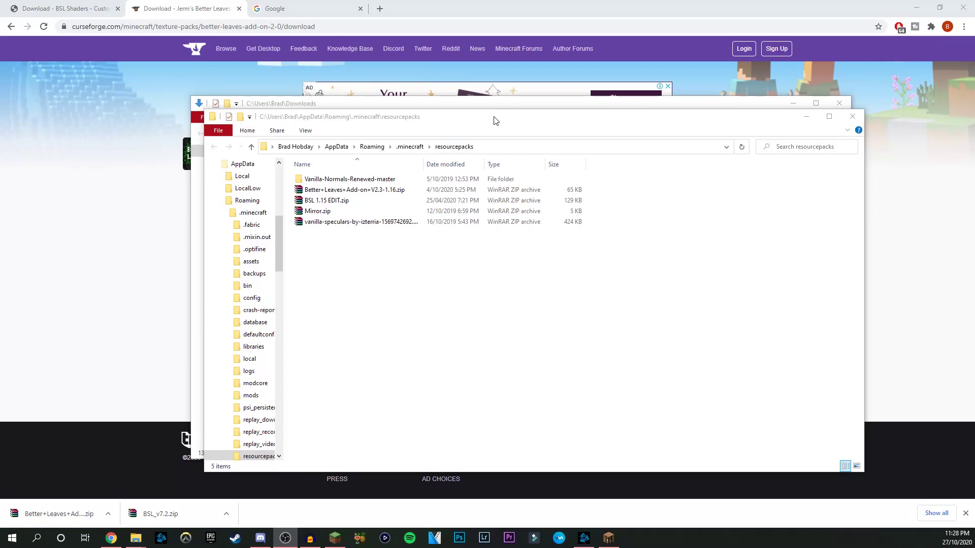
drag(496, 121, 642, 131)
drag(589, 110, 380, 105)
click(751, 133)
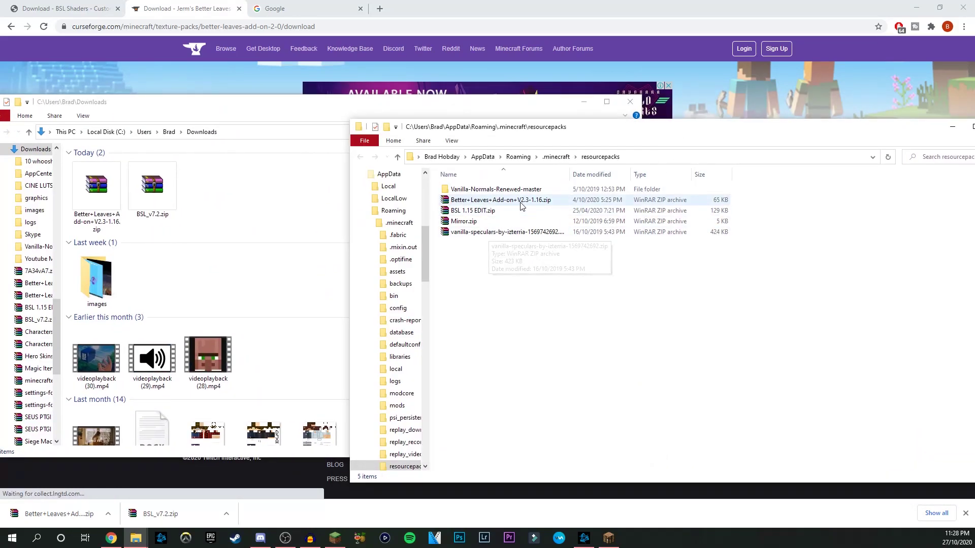
Step: Try to move Better+Leaves+Add-on+V2.3-1.16.zip from Downloads into the resourcepacks folder
click(491, 200)
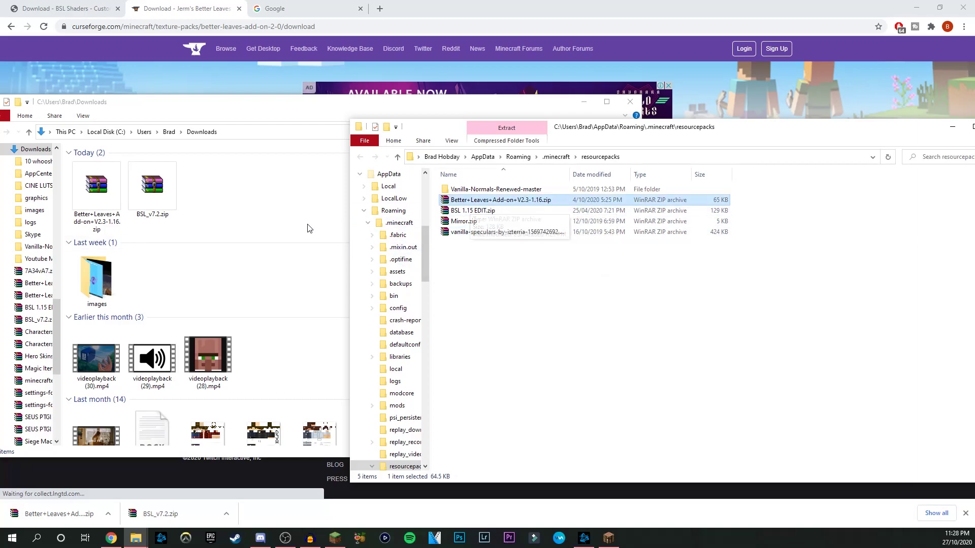
click(109, 210)
drag(98, 198, 242, 194)
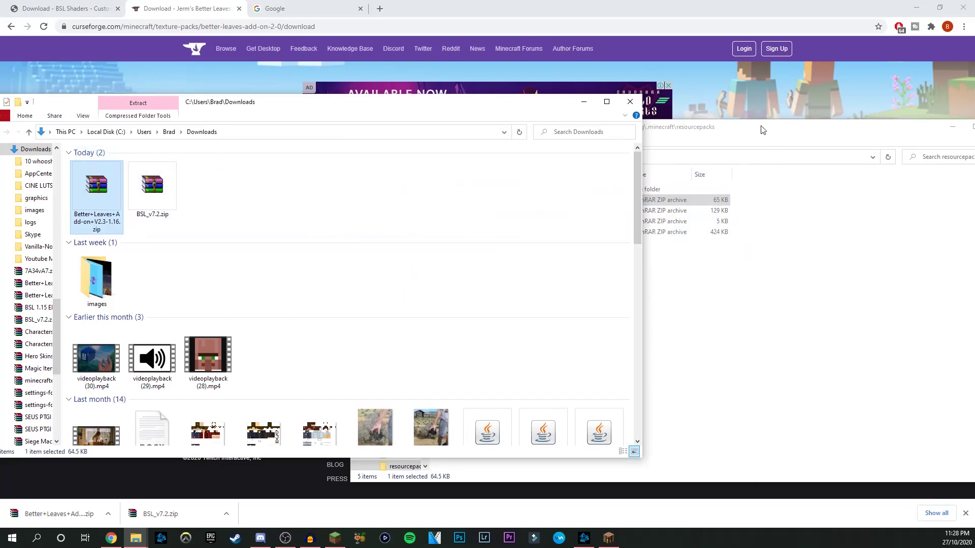
Step: Go up from resourcepacks to the .minecraft folder and open its shaderpacks folder
drag(762, 130, 581, 127)
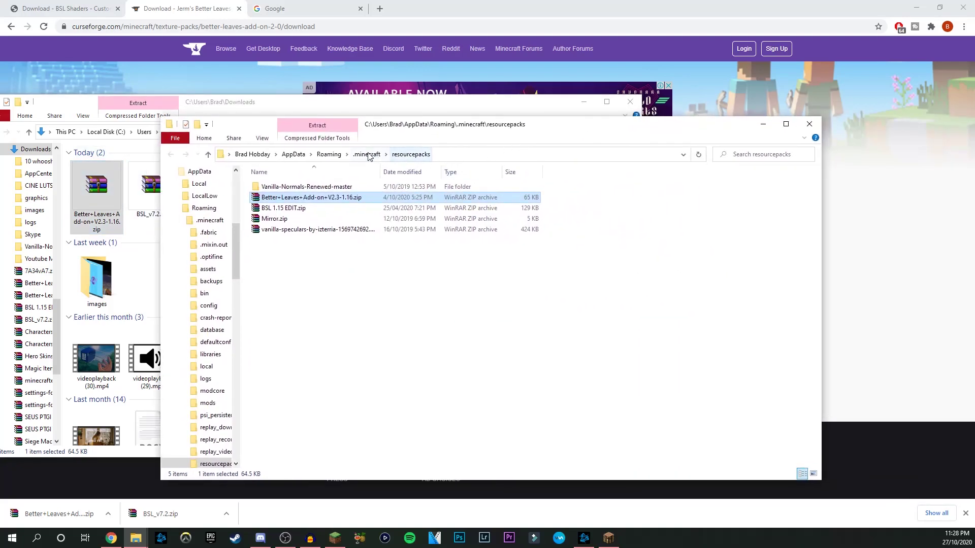
click(401, 154)
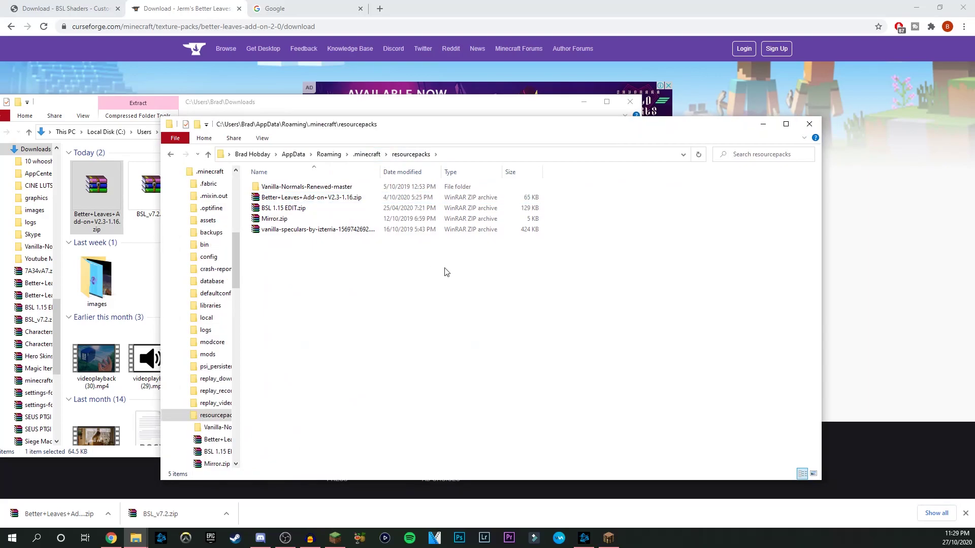
click(365, 154)
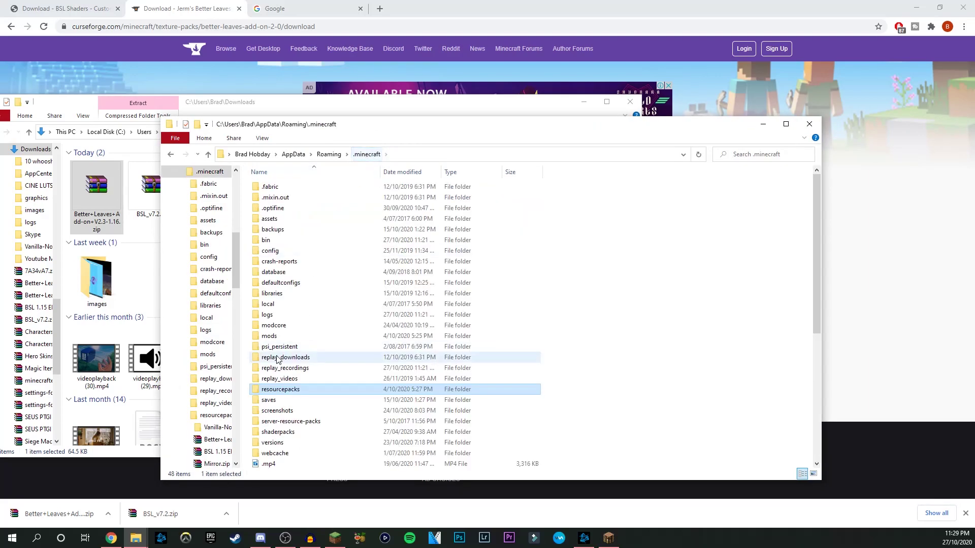
click(285, 434)
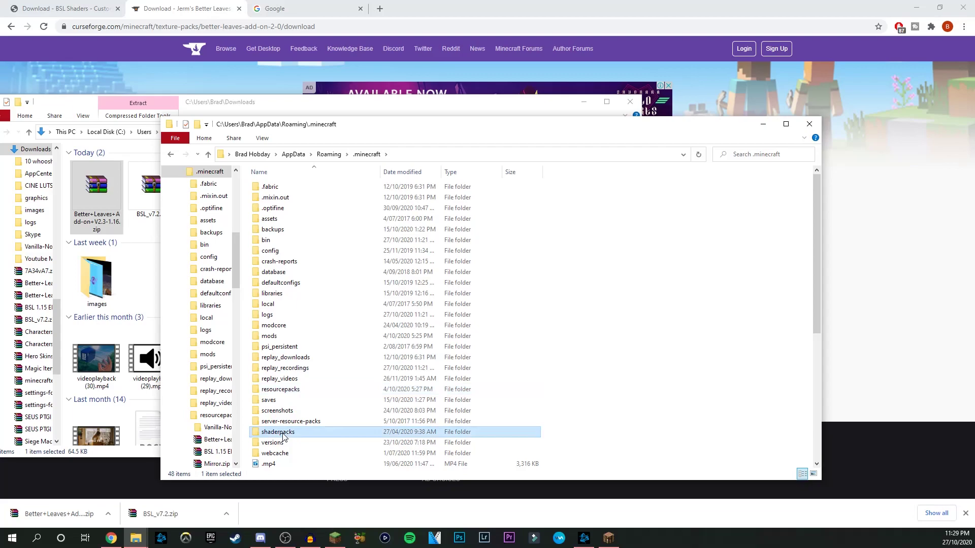
double_click(281, 435)
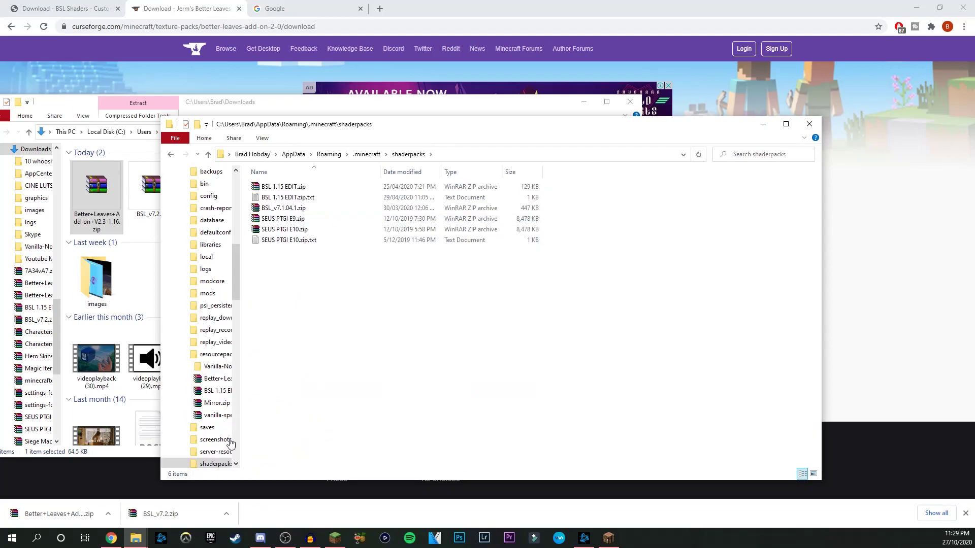
Step: Try to move BSL_v7.2.zip from Downloads into the shaderpacks folder
click(229, 93)
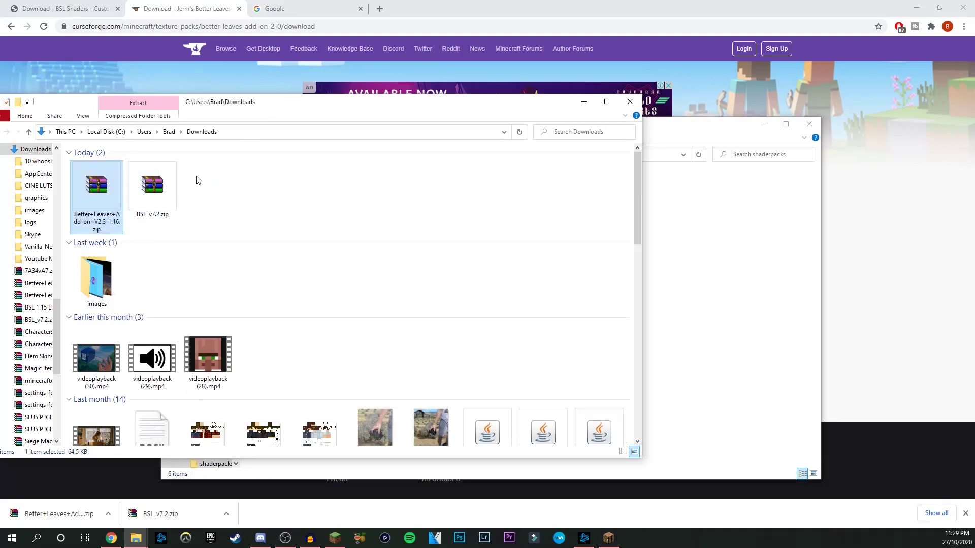
click(155, 194)
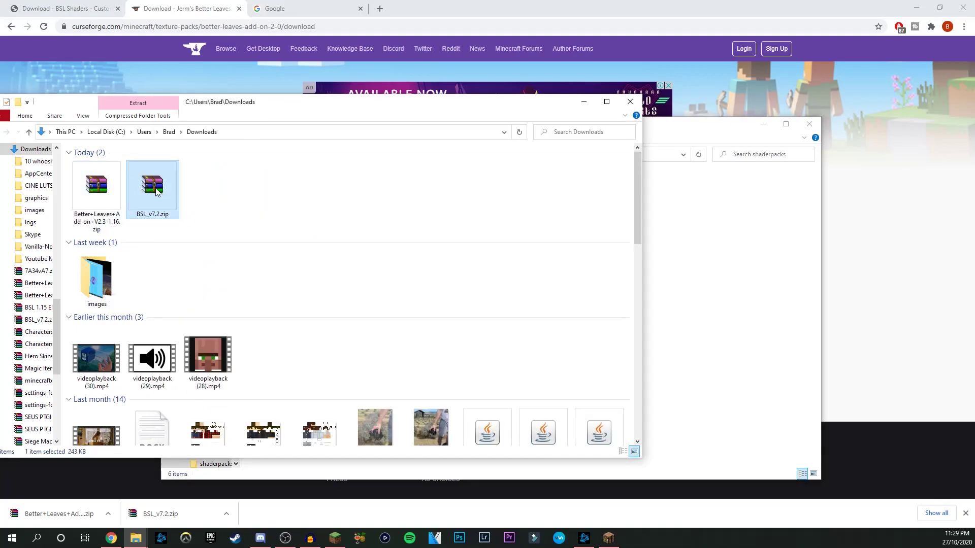
drag(375, 104, 357, 65)
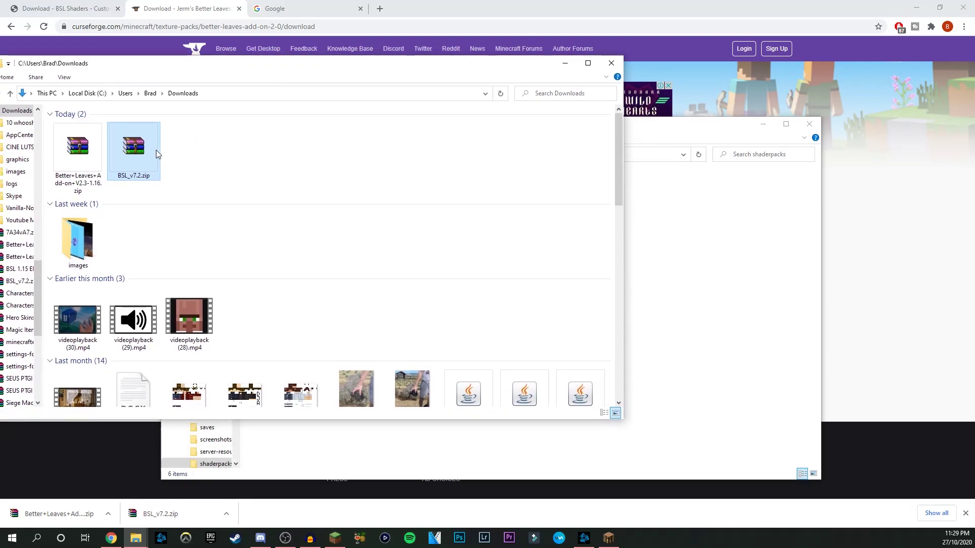
click(165, 138)
drag(133, 150, 433, 193)
key(alt+Tab)
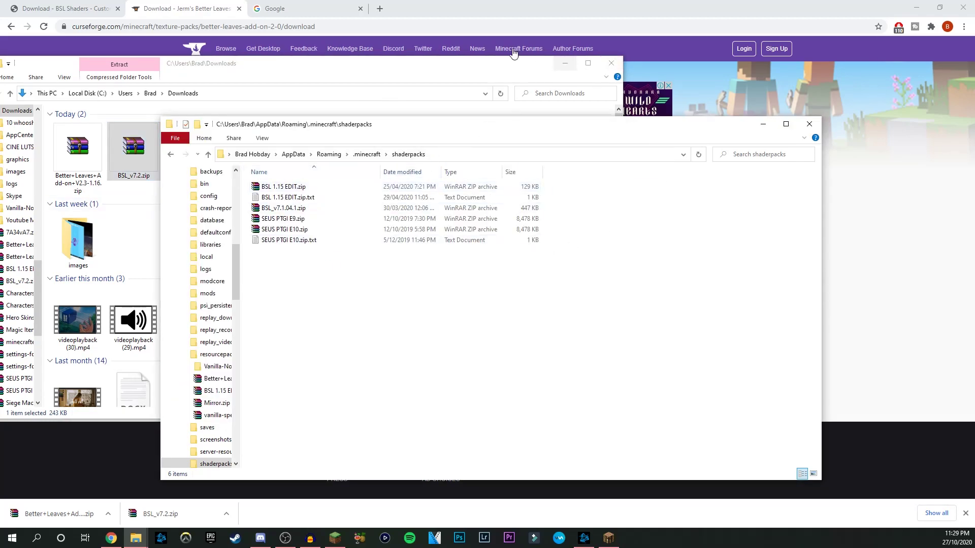
Step: Search Google for "minecraft shaders" and look through the results for other shader packs
click(305, 8)
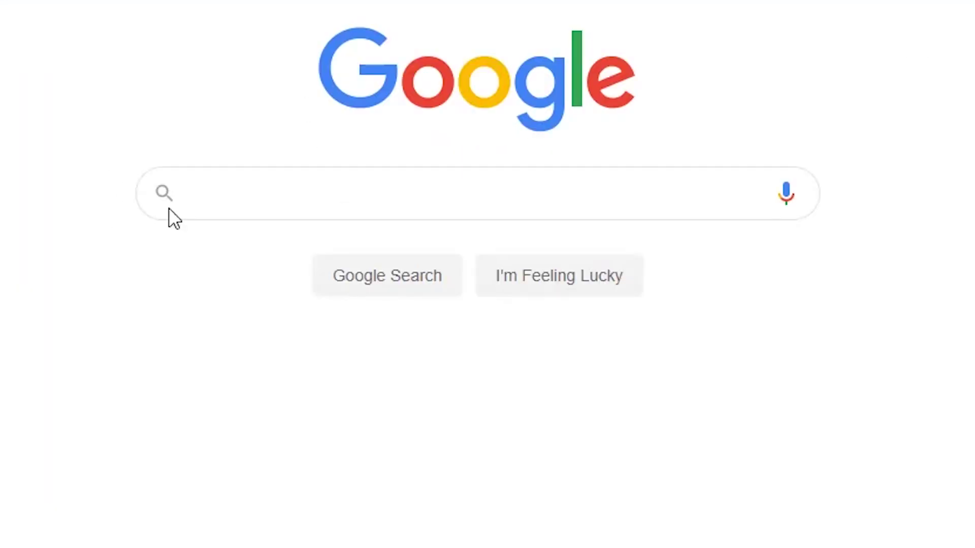
click(234, 199)
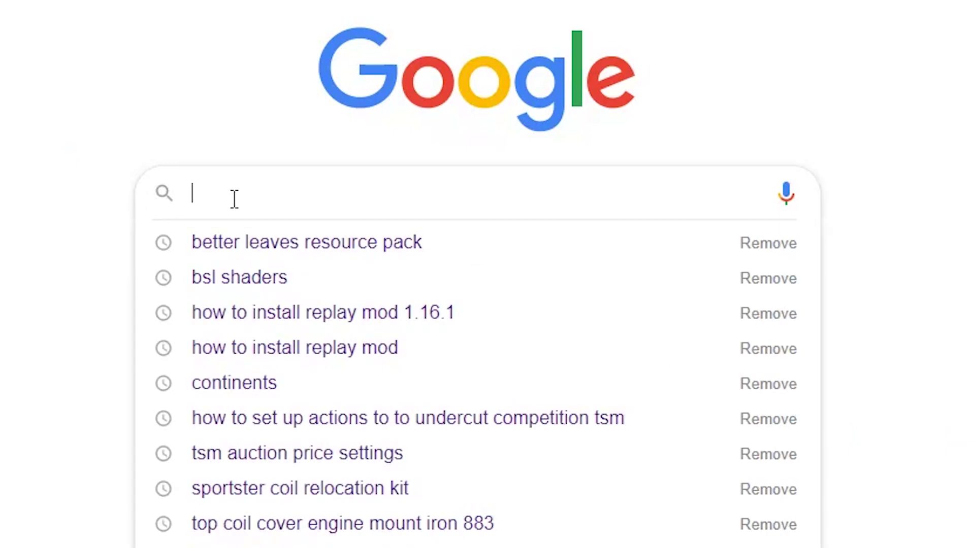
text(minev)
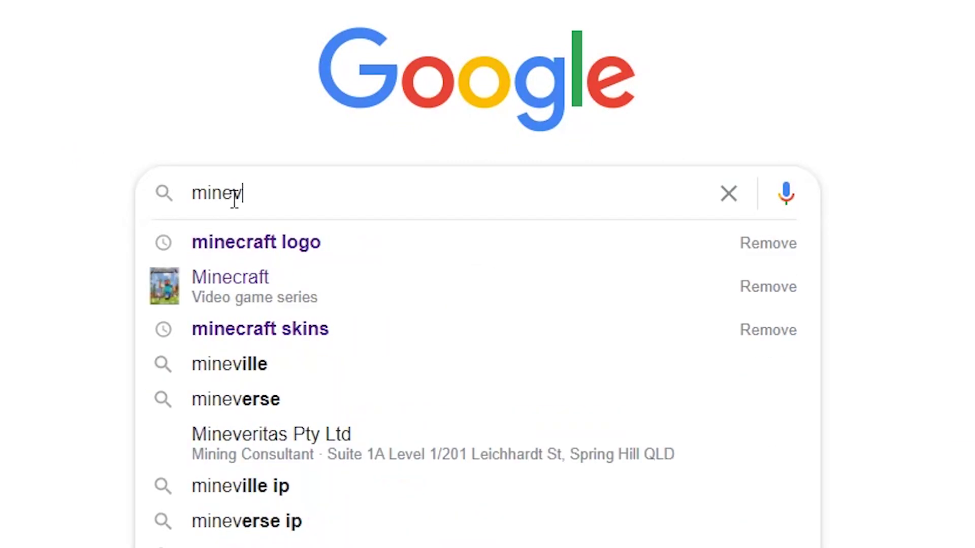
key(BackSpace)
text(craft shaders)
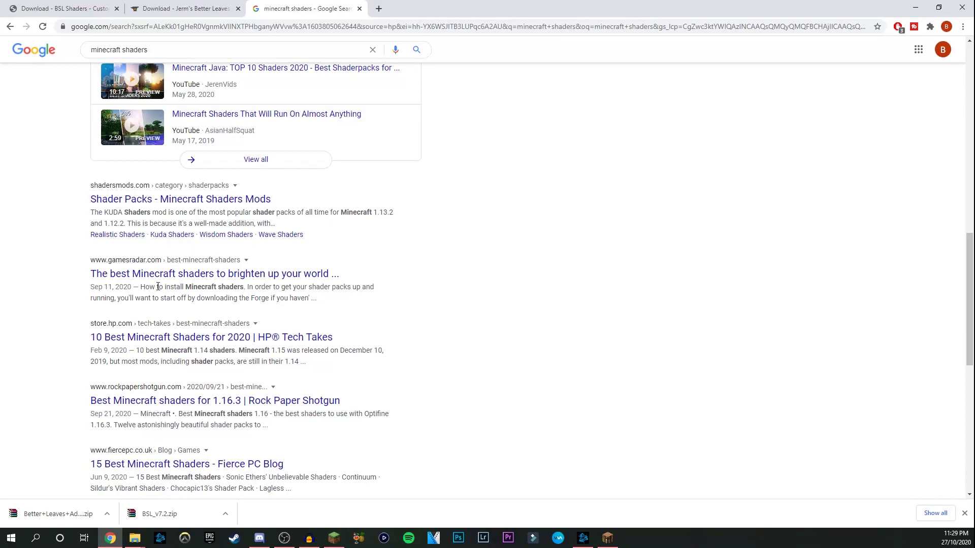
scroll(49, 264, up, 14)
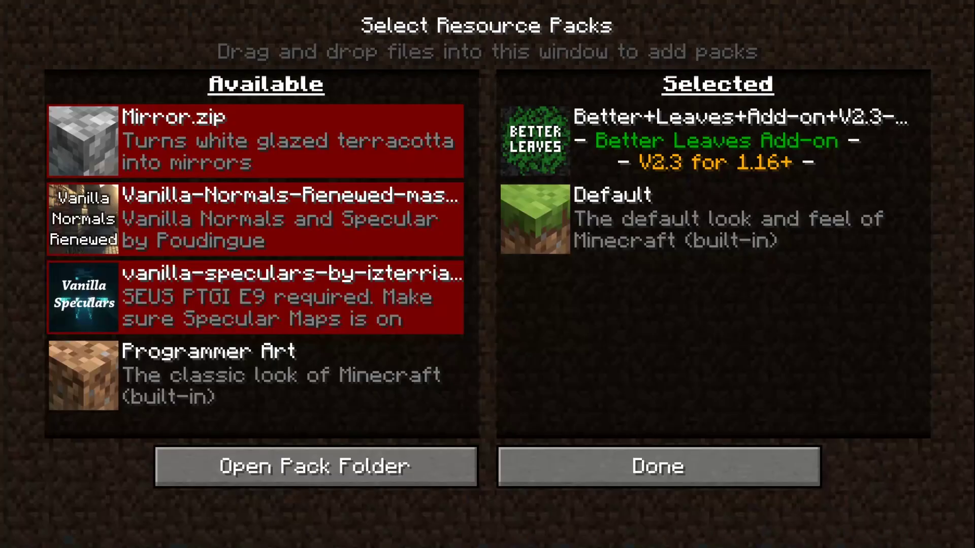
Step: In Minecraft, remove the Better Leaves Add-on from the selected resource packs and look over the available packs
click(525, 146)
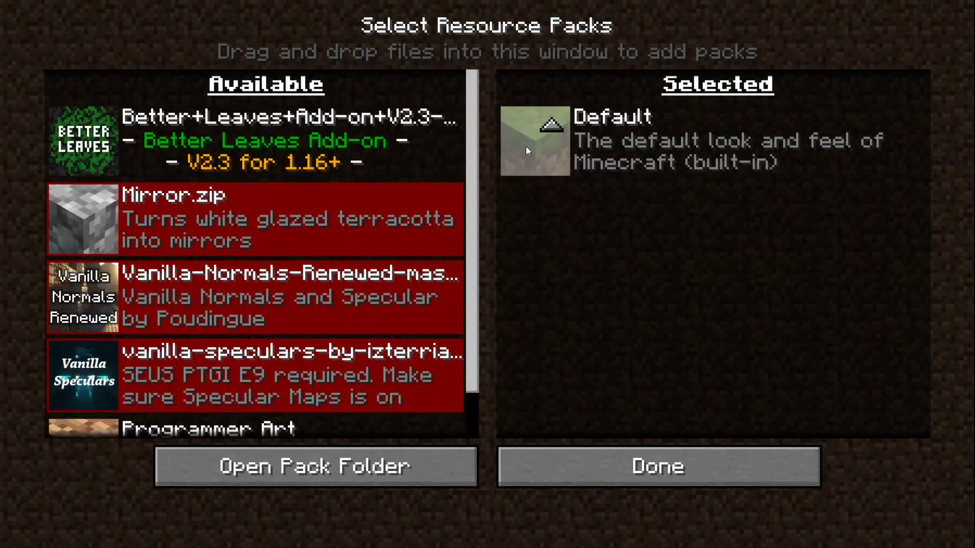
scroll(225, 370, down, 2)
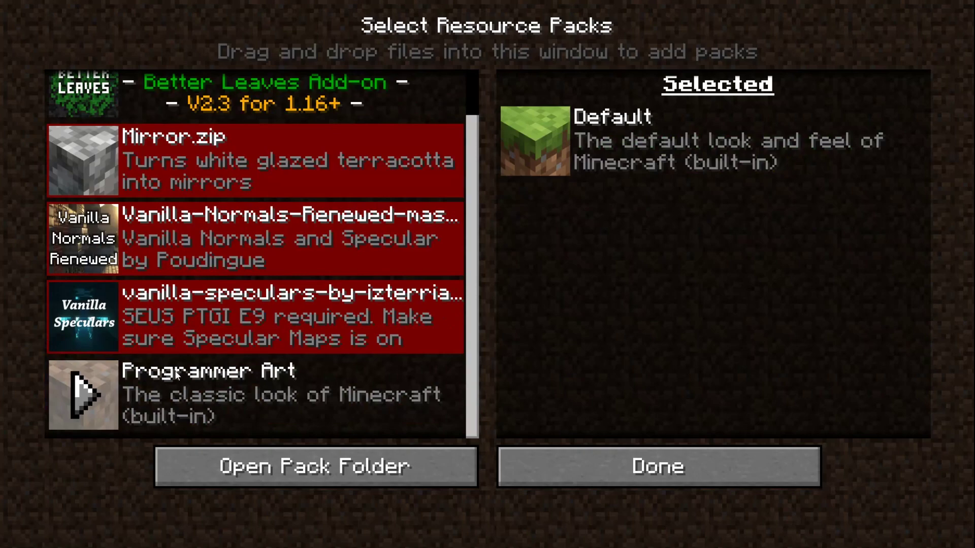
mouse_move(179, 239)
scroll(192, 234, up, 2)
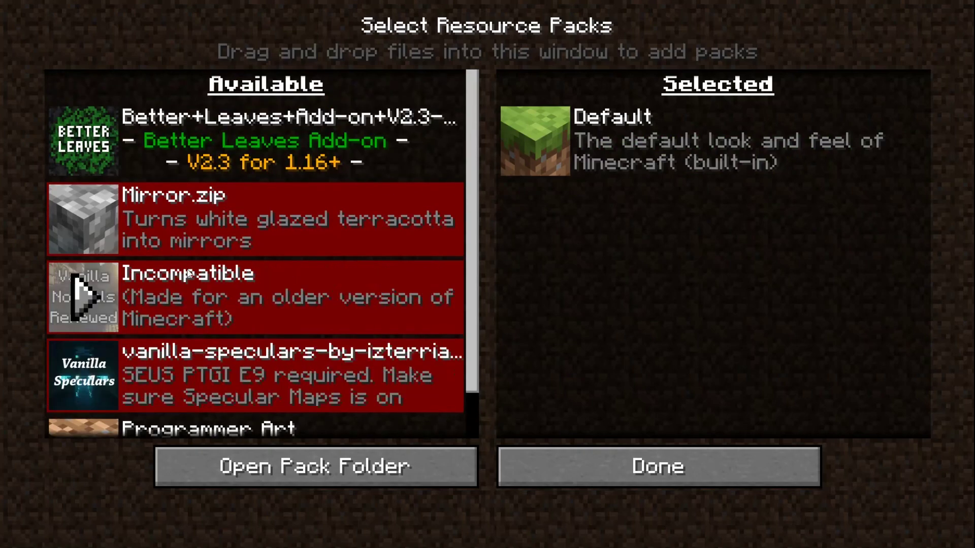
Step: Add the Better Leaves Add-on to the selected resource packs and finish the pack selection
mouse_move(110, 152)
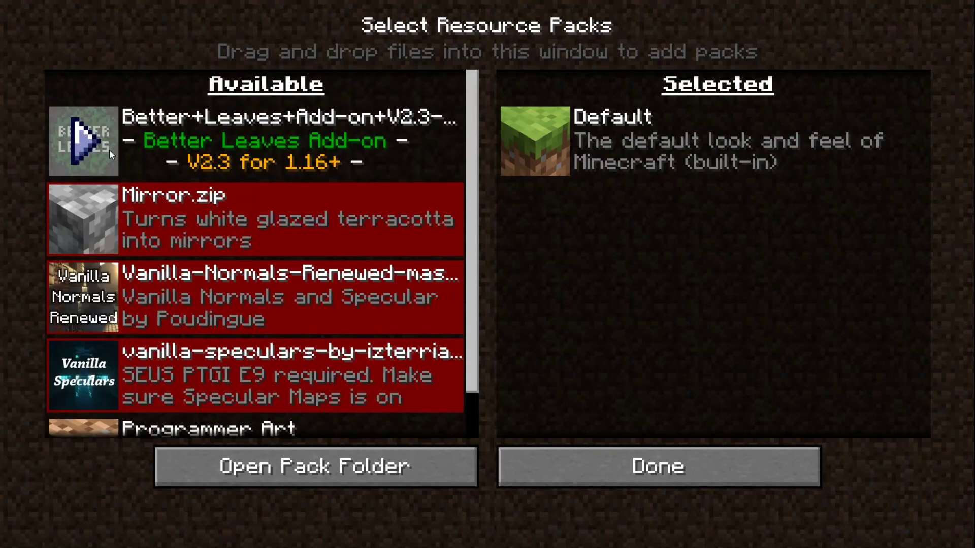
click(83, 139)
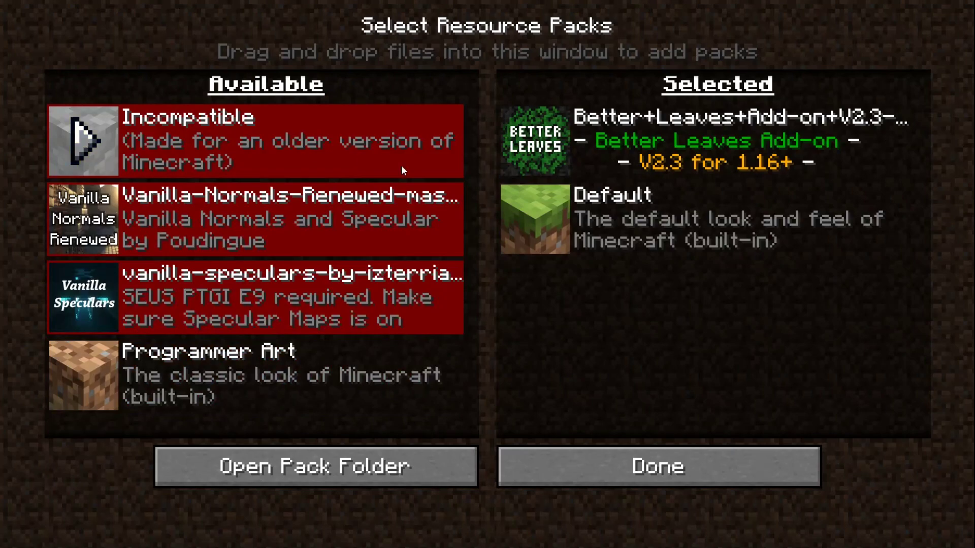
click(553, 454)
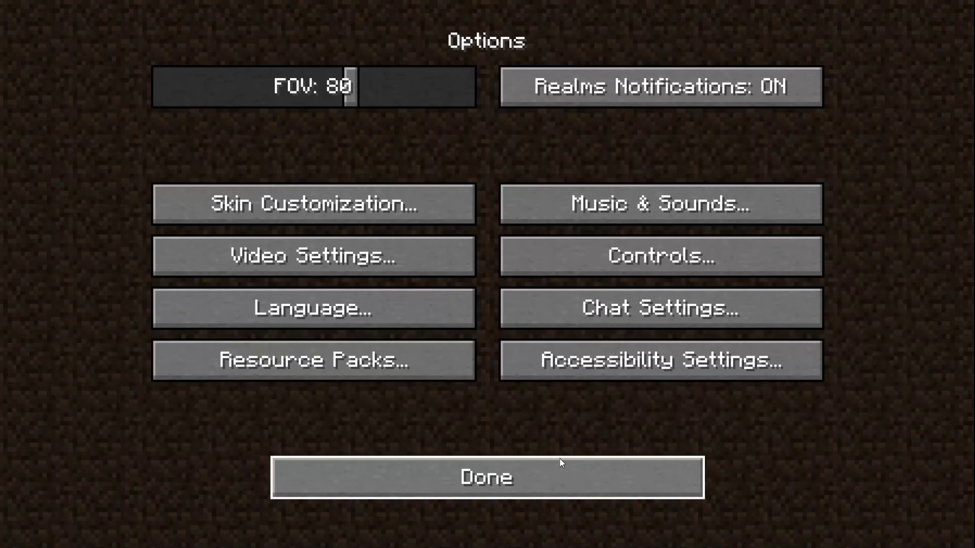
Step: In the shader list of the video settings, select BSL_v7.1.04.1.zip, switch back to BSL 1.15 EDIT.zip, and leave the options
click(333, 253)
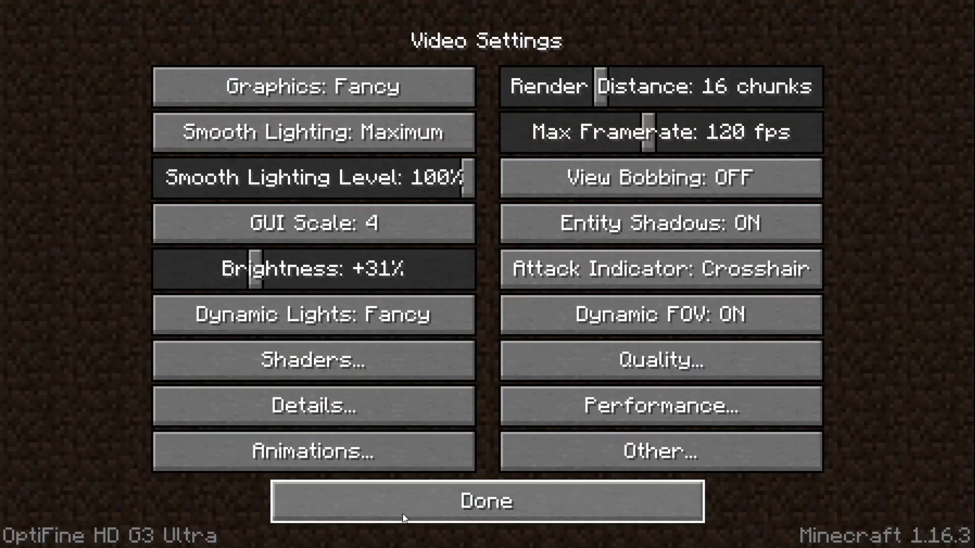
click(355, 501)
click(331, 256)
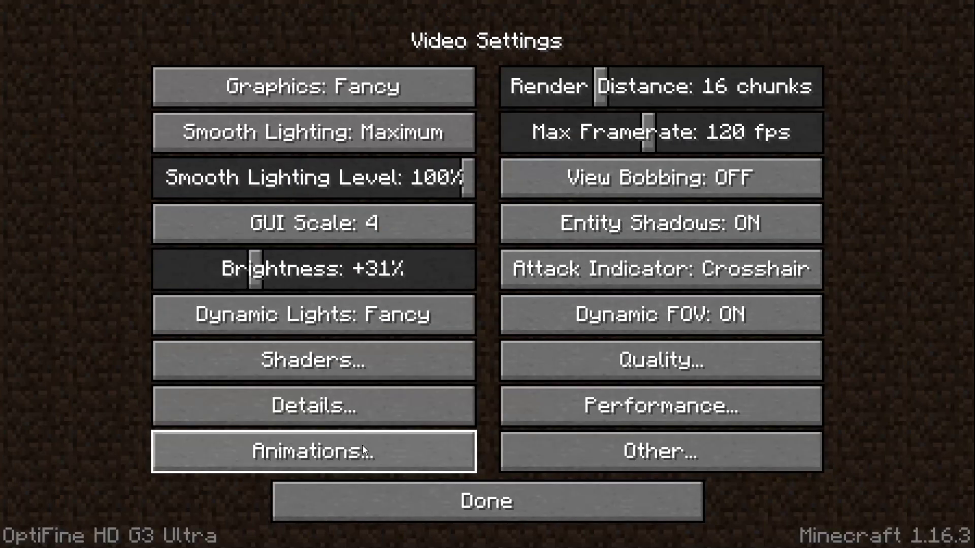
click(369, 350)
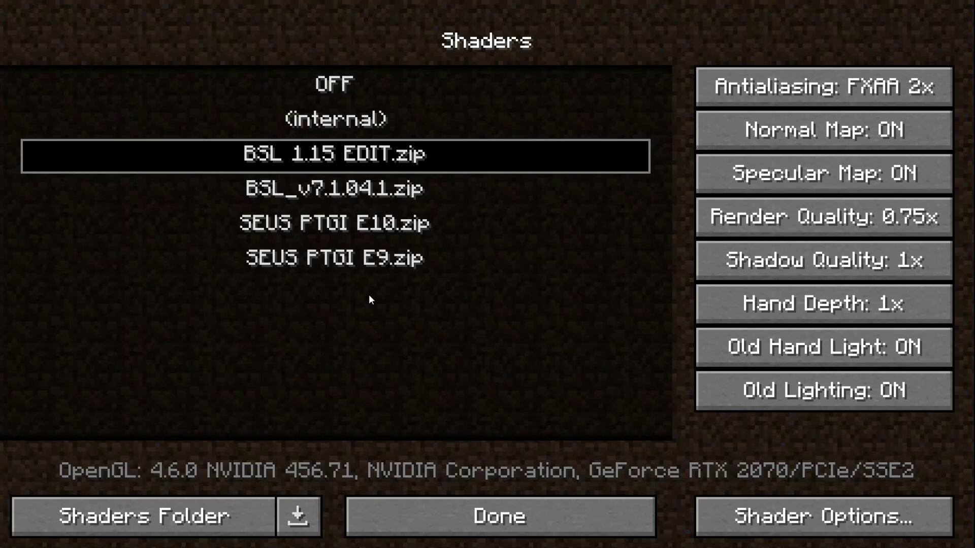
click(359, 188)
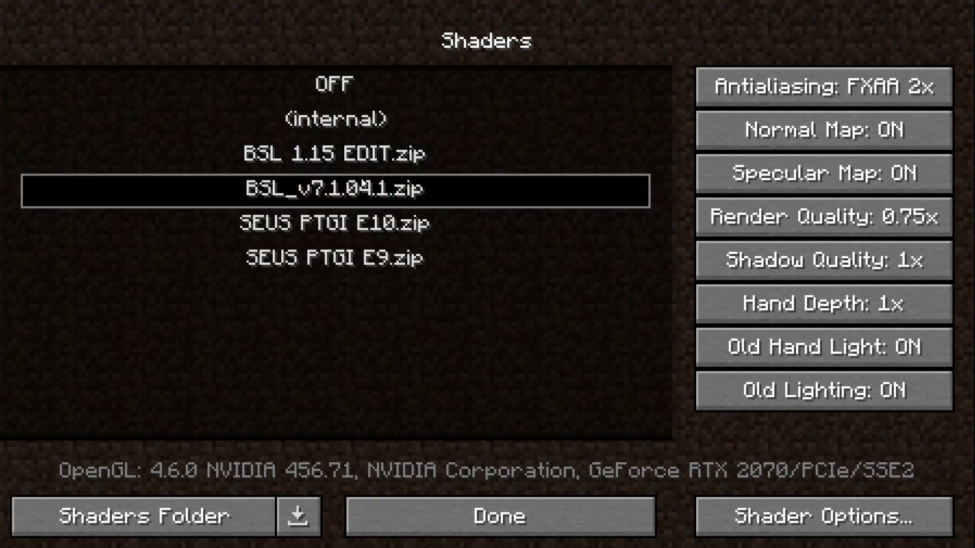
click(359, 171)
click(537, 526)
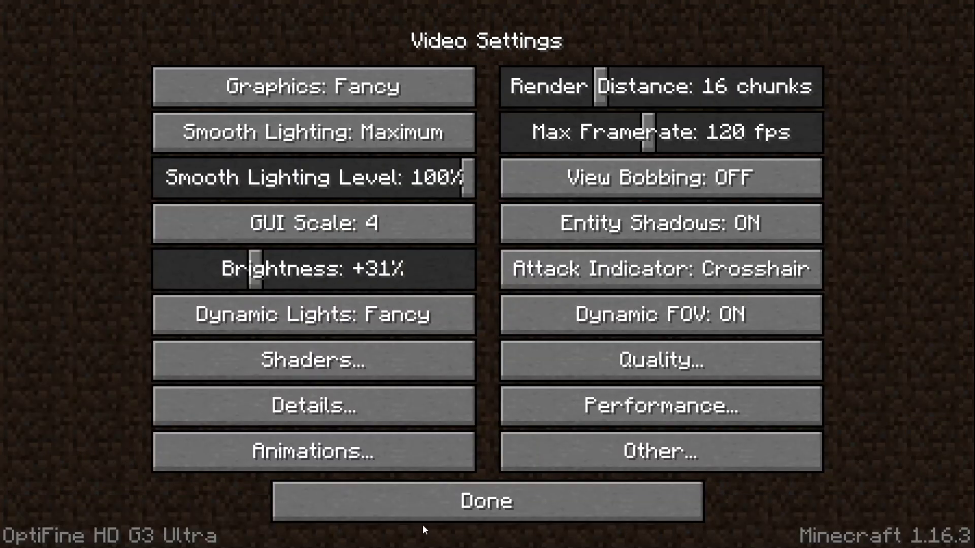
click(418, 504)
click(376, 480)
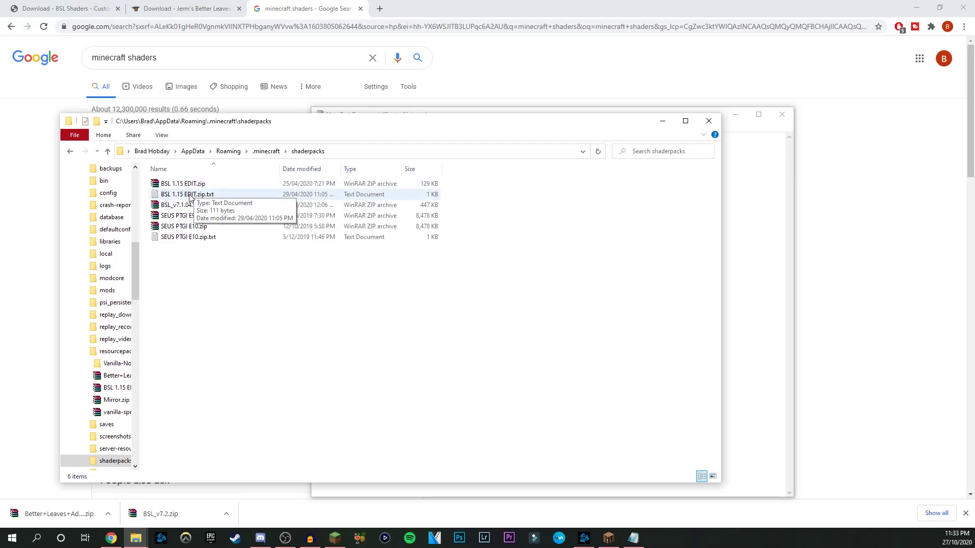
Step: In File Explorer, open BSL 1.15 EDIT.zip.txt from the shaderpacks folder, examine its shader settings, and return to the folder
click(207, 198)
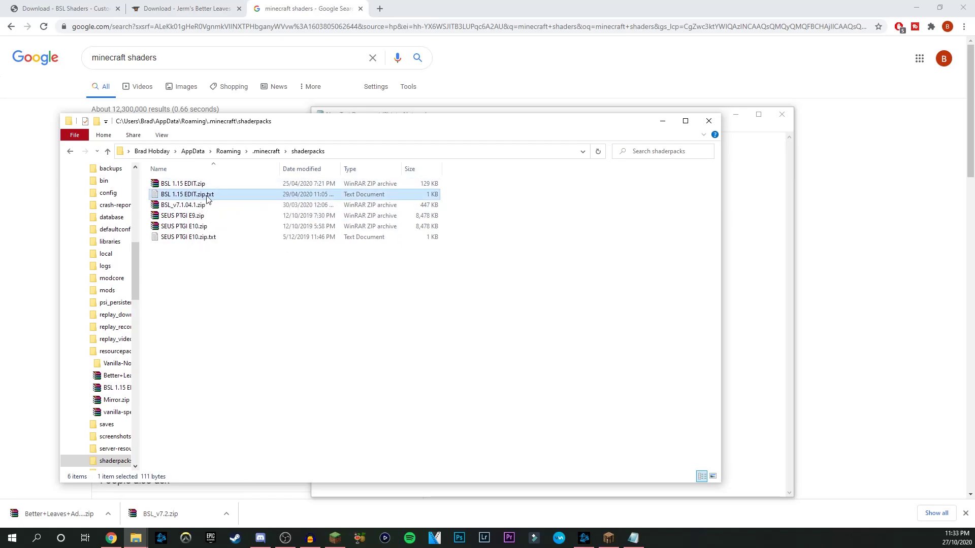
double_click(189, 198)
drag(368, 184, 306, 142)
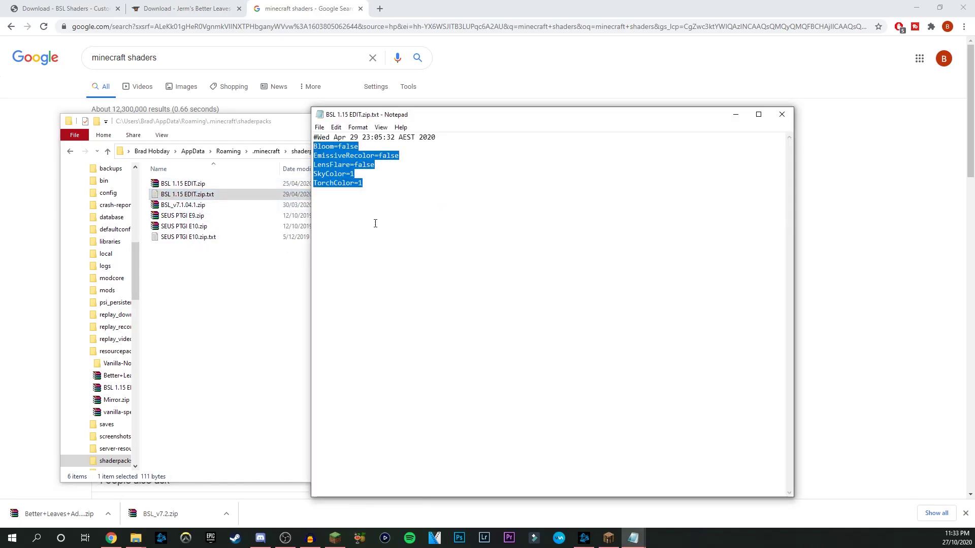
click(375, 224)
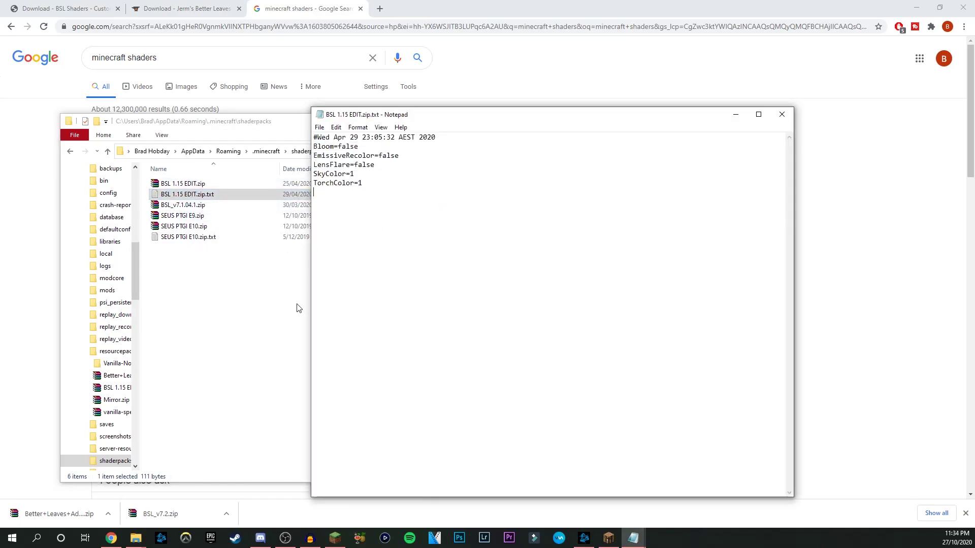
click(219, 362)
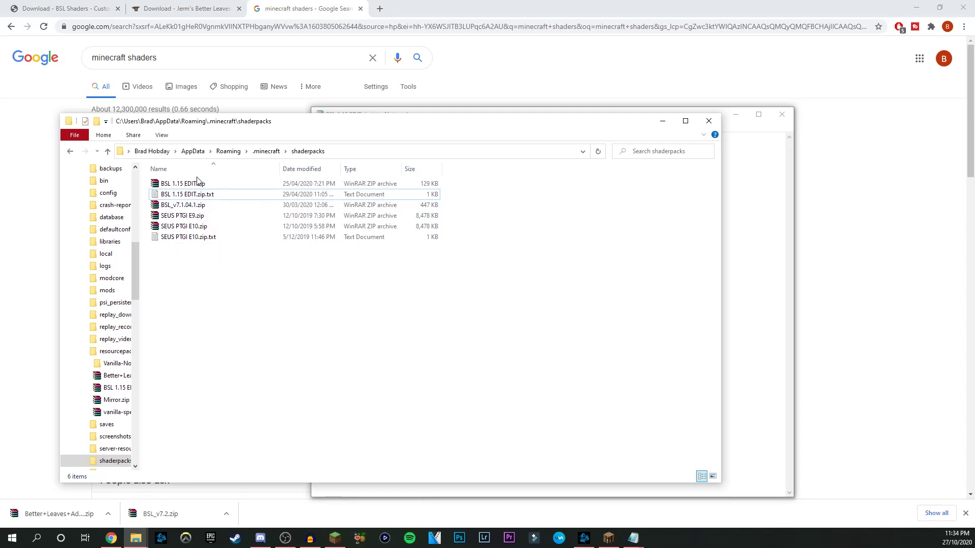
drag(198, 183, 201, 192)
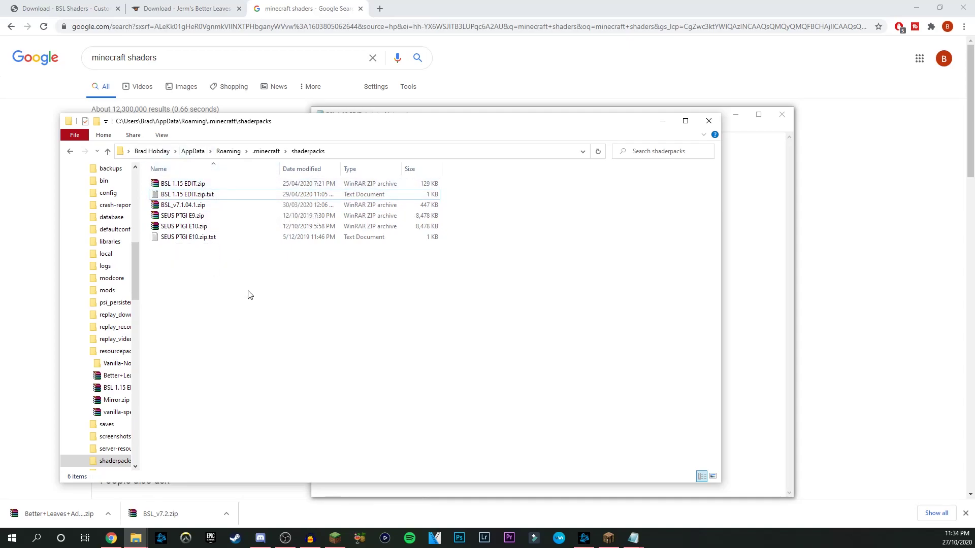